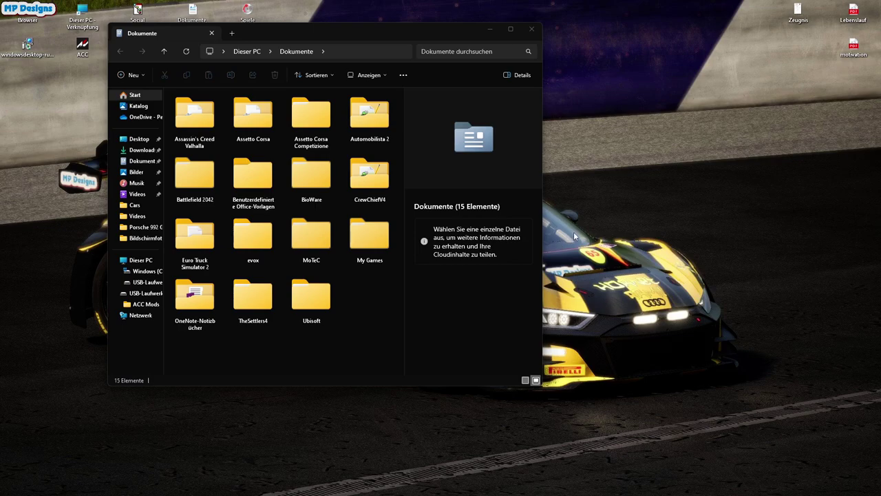
Create a new folder on the desktop and place it in a free spot clear of the Dokumente window.
right_click(578, 232)
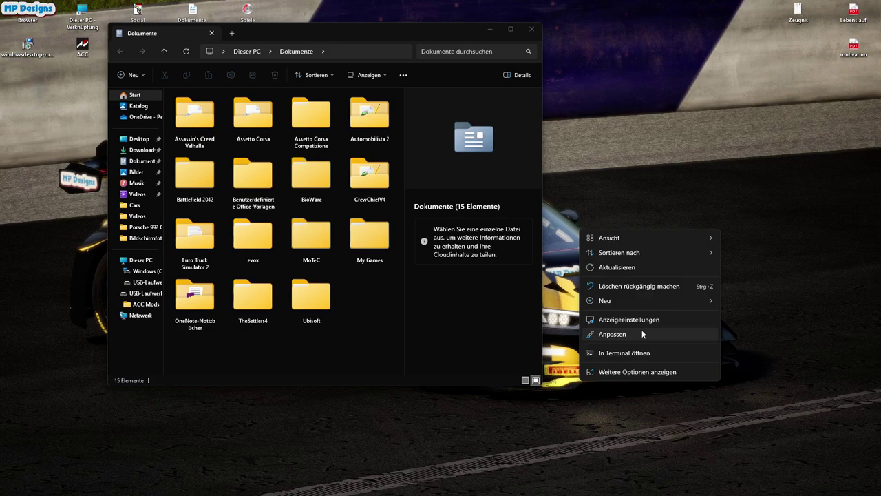
mouse_move(643, 306)
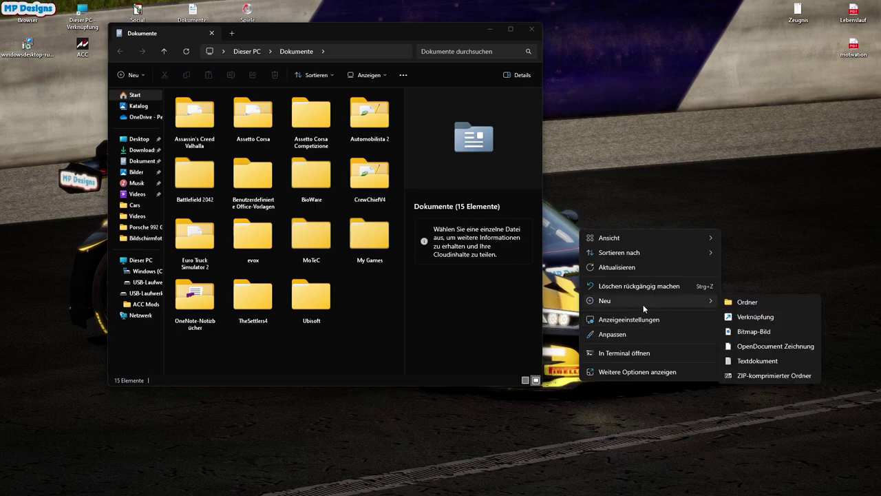
left_click(747, 302)
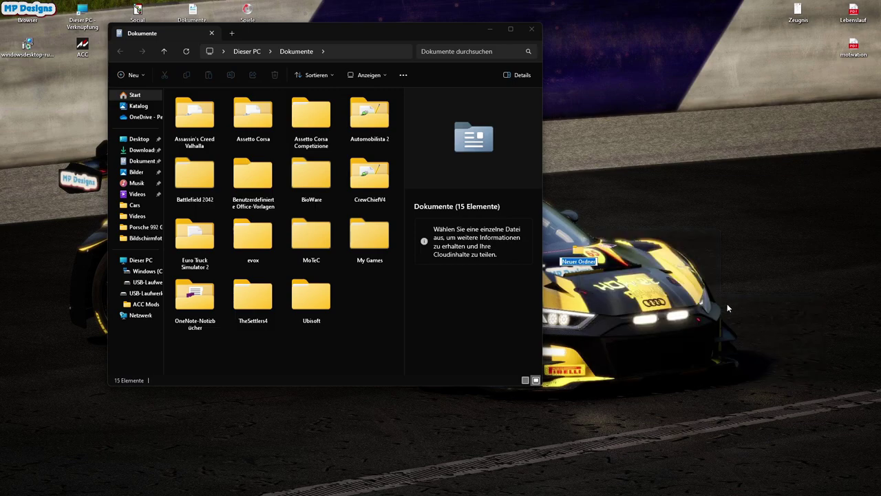
left_click(576, 251)
left_click_drag(577, 252, 397, 435)
right_click(397, 435)
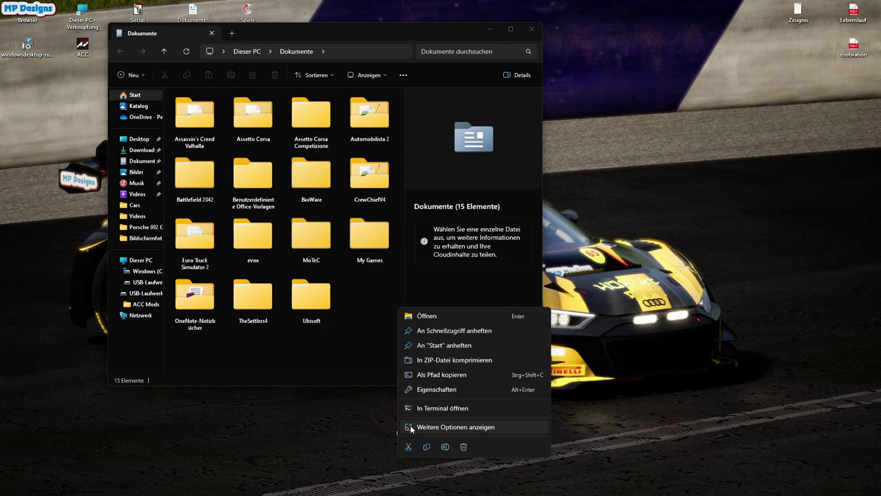
left_click(391, 24)
left_click_drag(391, 24, 282, 13)
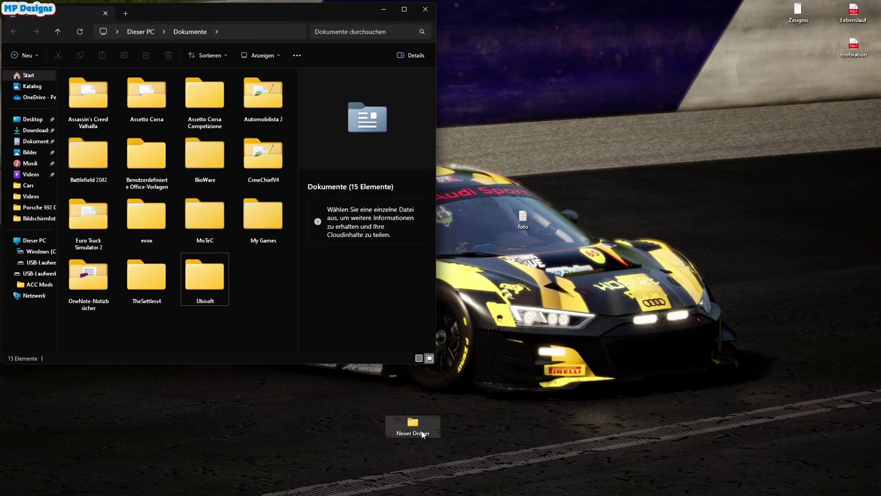
Rename the new desktop folder as Seasonauto and merge it with the existing folder of that name.
right_click(420, 430)
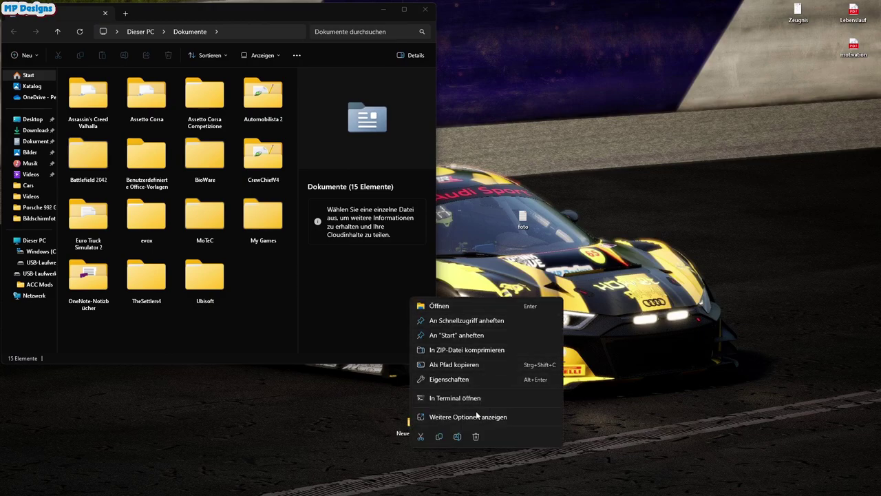
left_click(458, 436)
type("S")
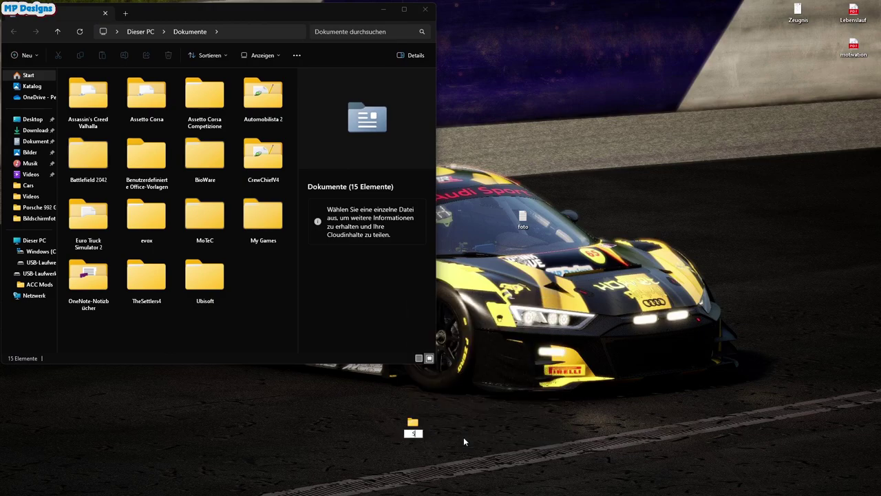
type("easonauto")
key("Return")
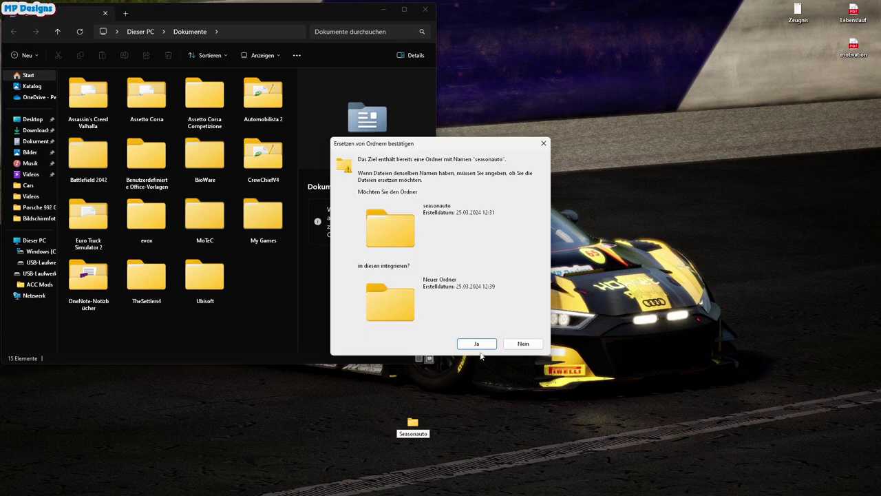
left_click(478, 344)
Open the Customs folder inside the desktop's seasonauto folder and check its Cars and Liveries subfolders.
left_click_drag(322, 16, 692, 105)
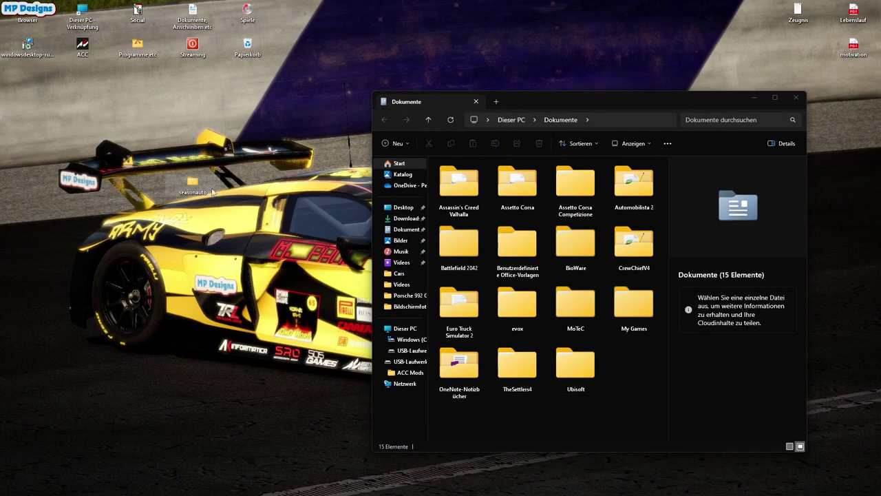
left_click_drag(587, 97, 627, 15)
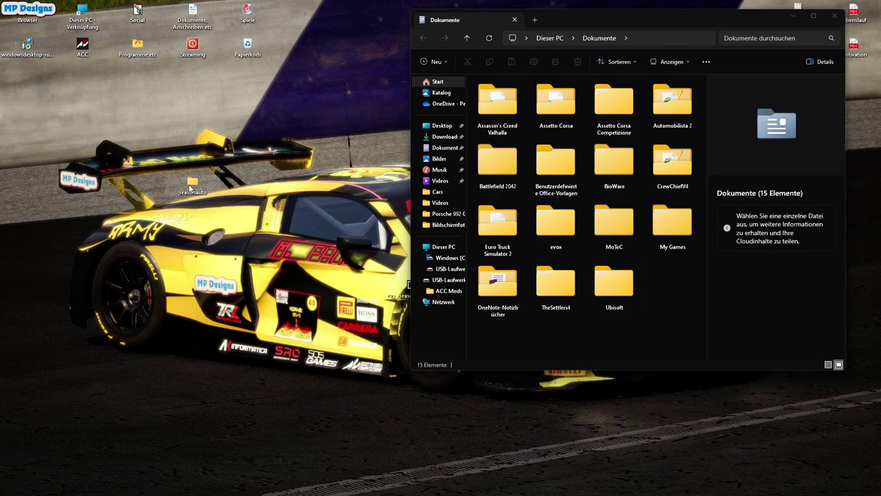
double_click(192, 184)
left_click_drag(617, 55, 341, 83)
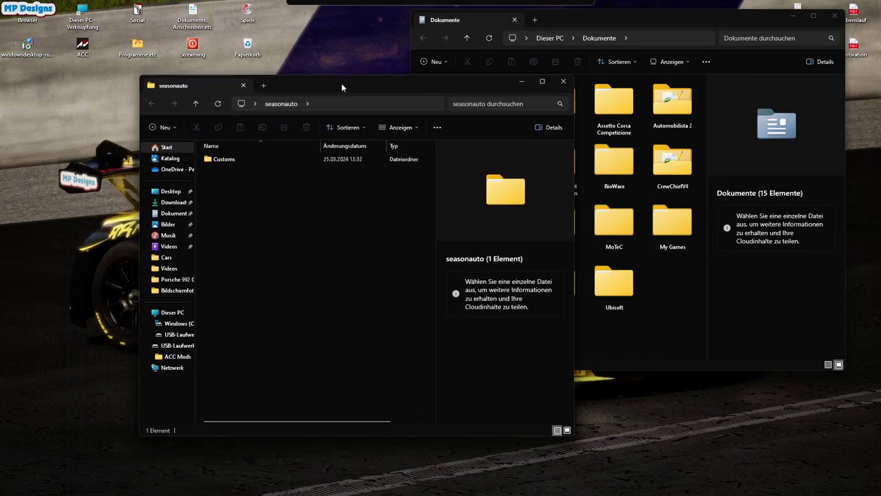
double_click(224, 160)
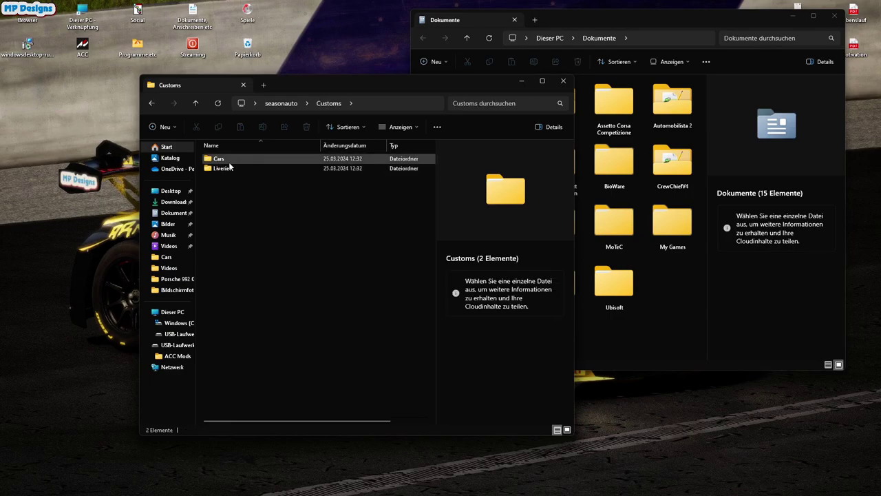
double_click(220, 161)
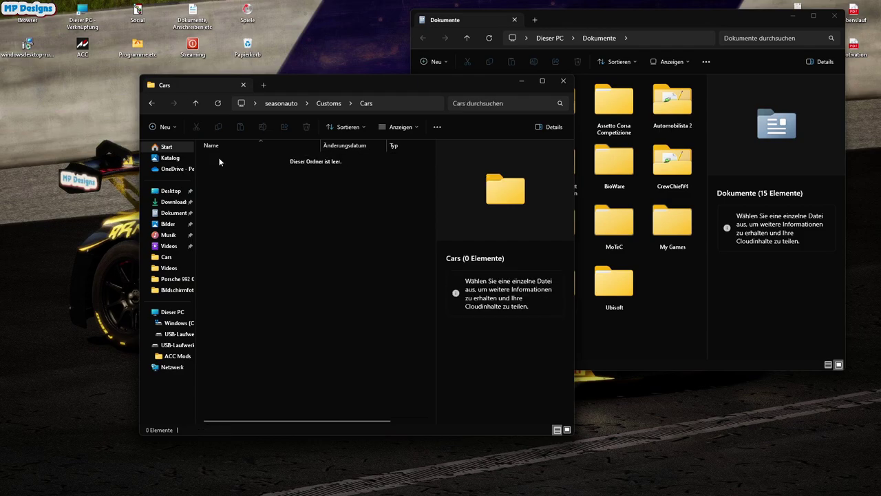
left_click(152, 103)
double_click(218, 170)
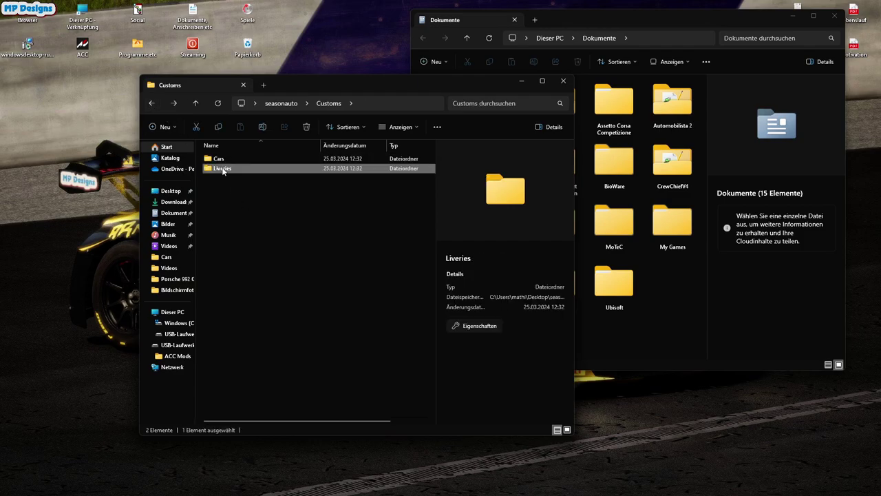
left_click(151, 103)
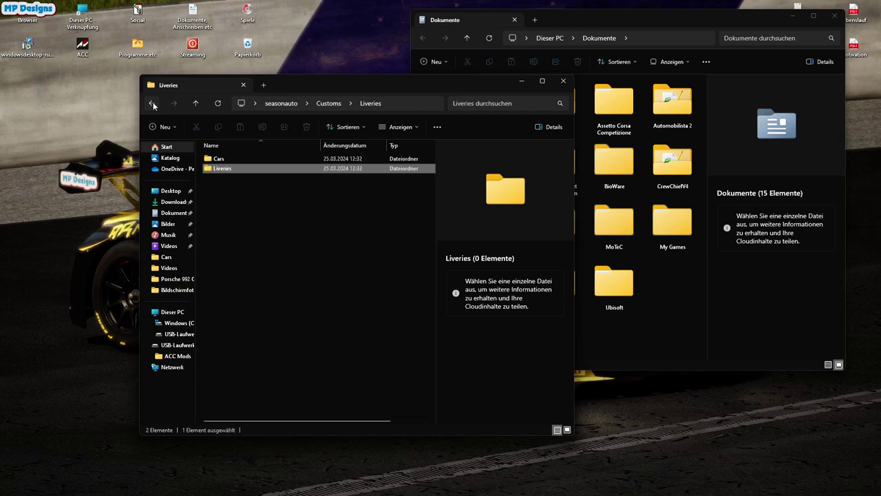
Replace the Dokumente window with a new one showing the Customs folder of Assetto Corsa Competizione in Documents.
mouse_move(382, 486)
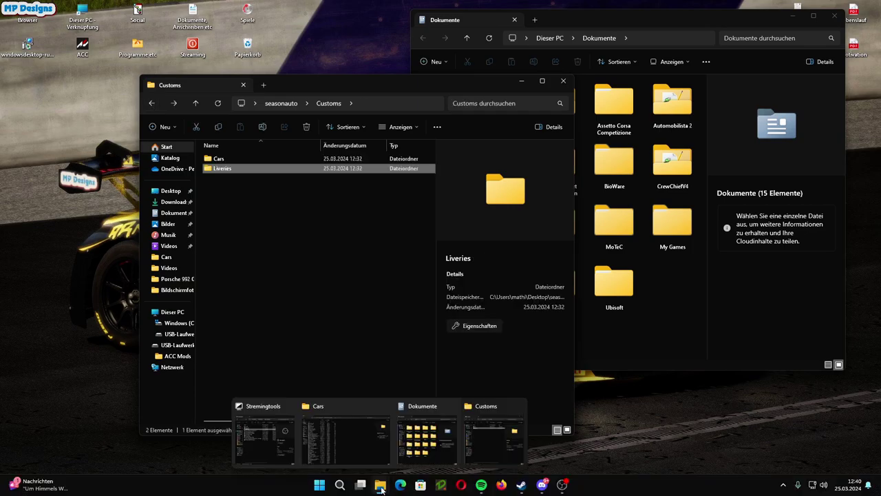
left_click(427, 435)
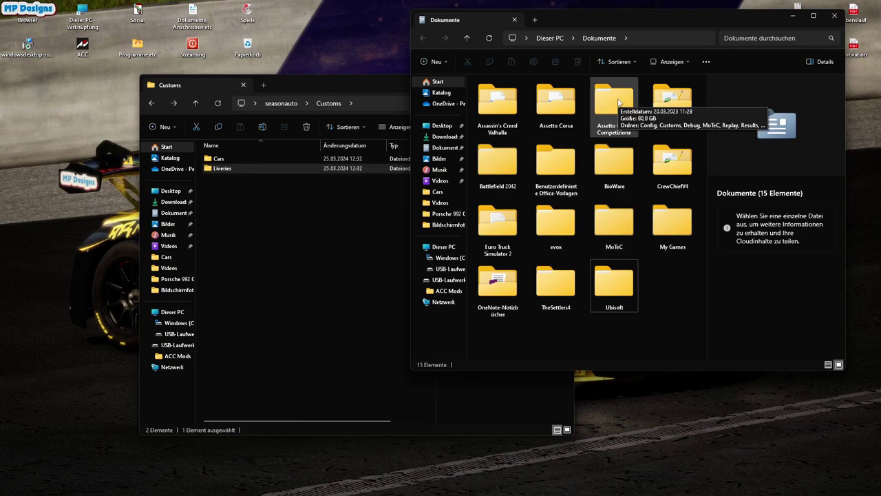
left_click(382, 486)
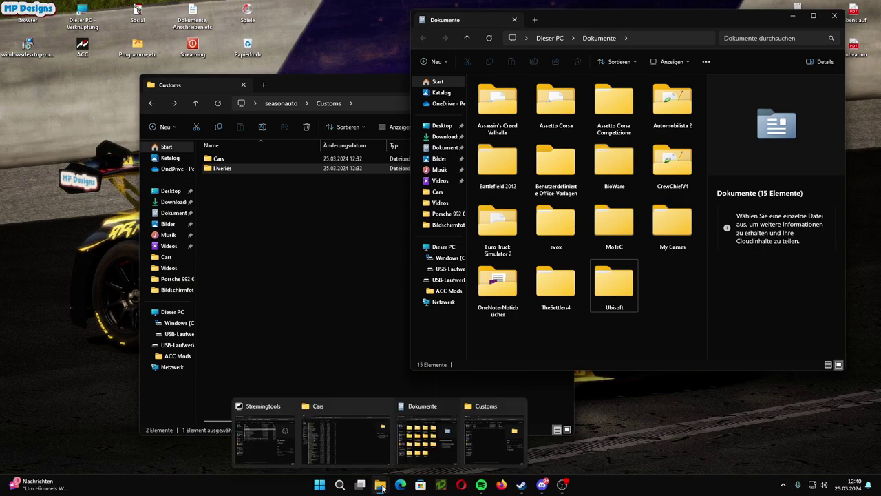
double_click(81, 20)
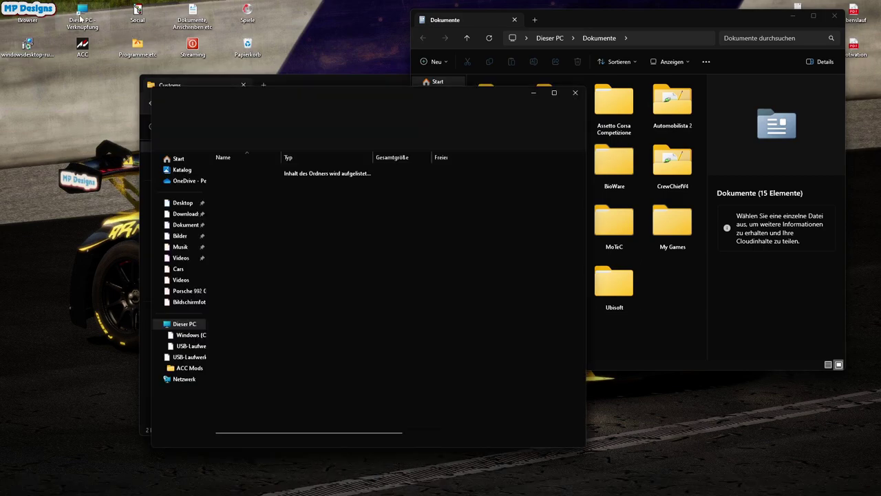
left_click(189, 226)
left_click(835, 17)
left_click(834, 17)
left_click_drag(370, 89, 590, 73)
double_click(536, 164)
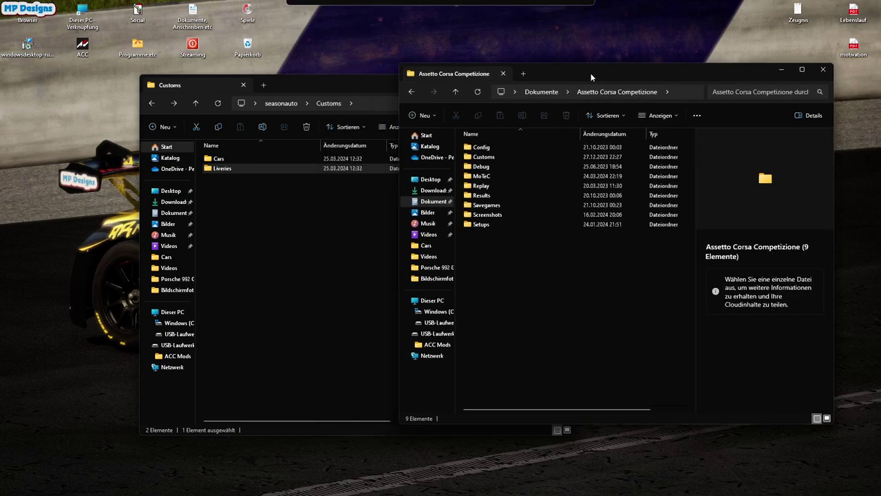
double_click(484, 157)
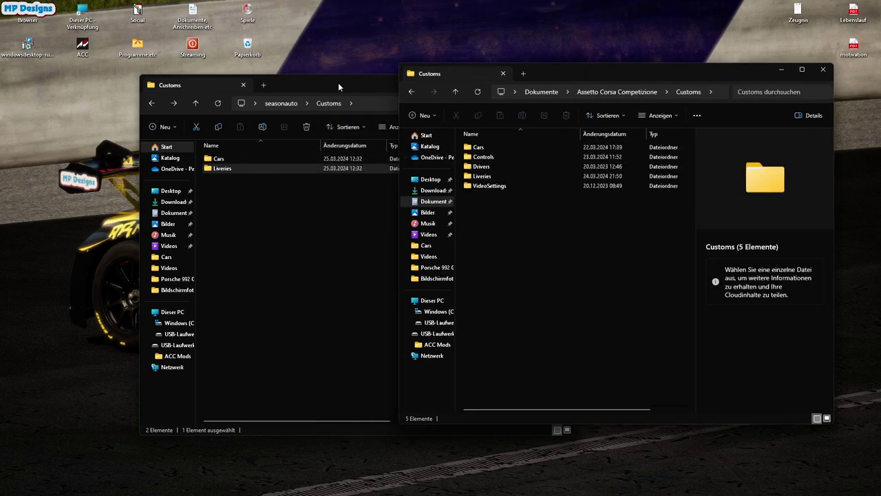
Arrange the two Customs windows side by side without overlap.
left_click_drag(340, 88, 231, 78)
left_click_drag(625, 70, 636, 76)
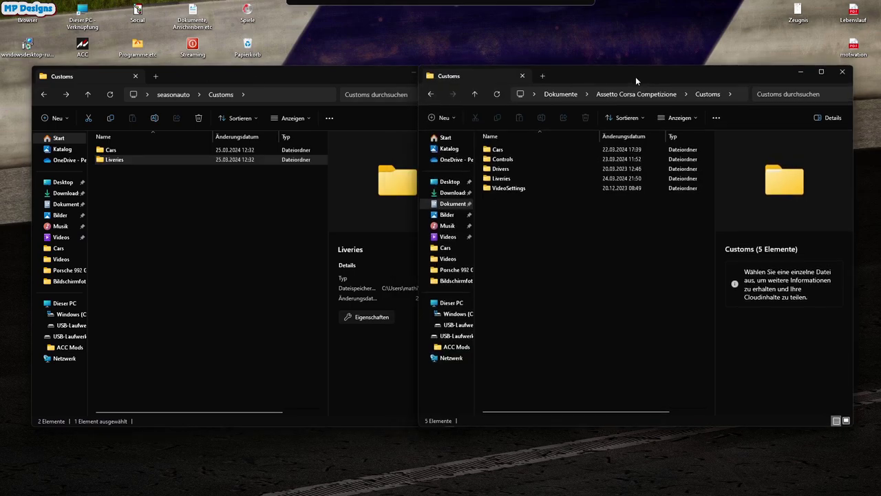
left_click_drag(420, 194, 468, 192)
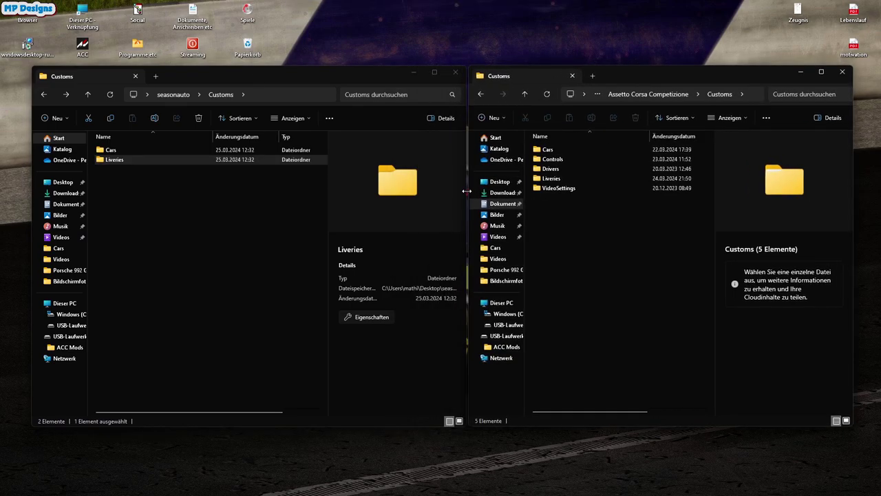
double_click(548, 150)
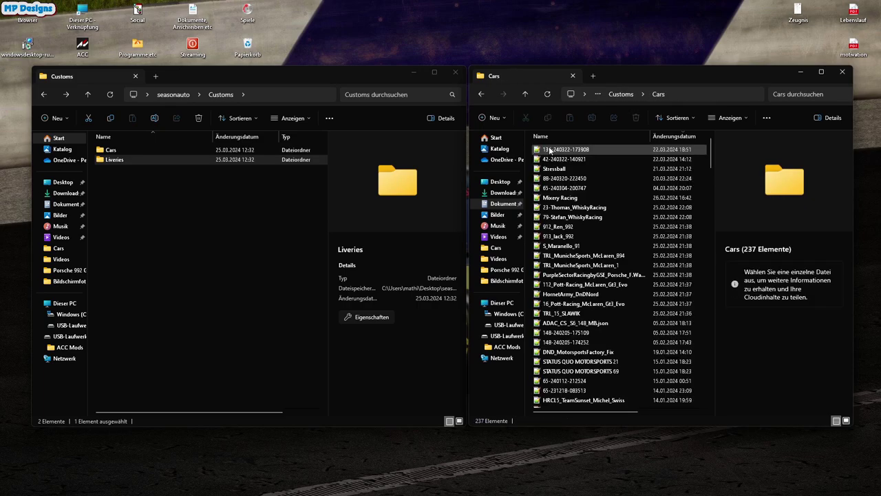
right_click(562, 152)
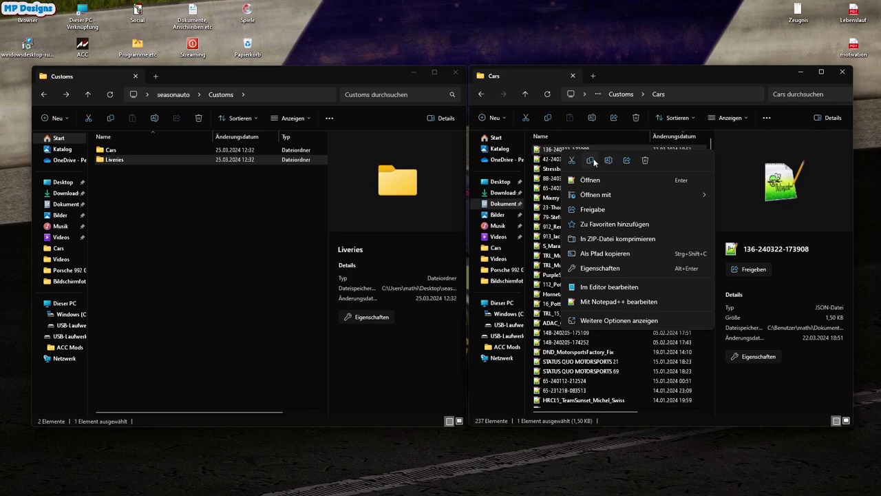
left_click(592, 160)
left_click(126, 150)
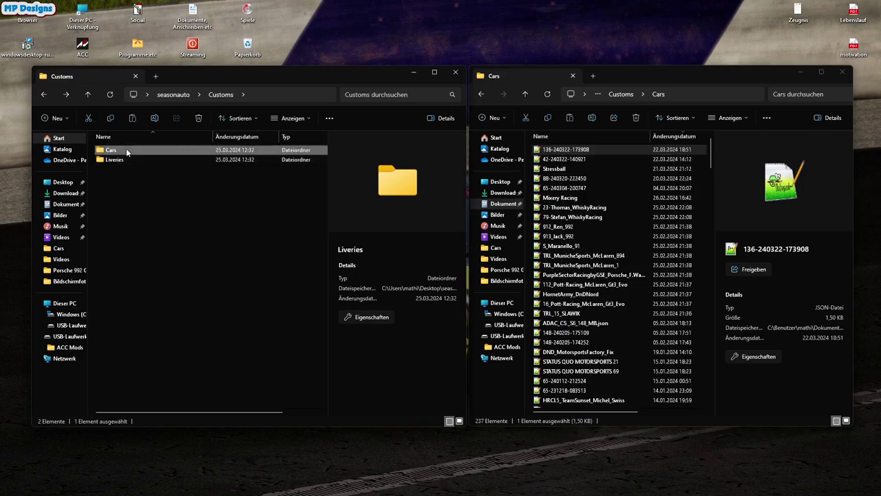
double_click(126, 149)
right_click(203, 202)
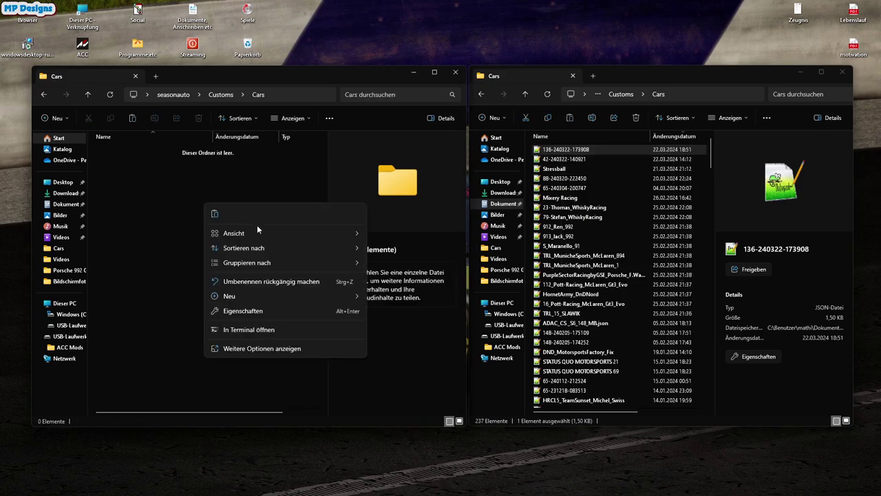
left_click(215, 214)
left_click(197, 239)
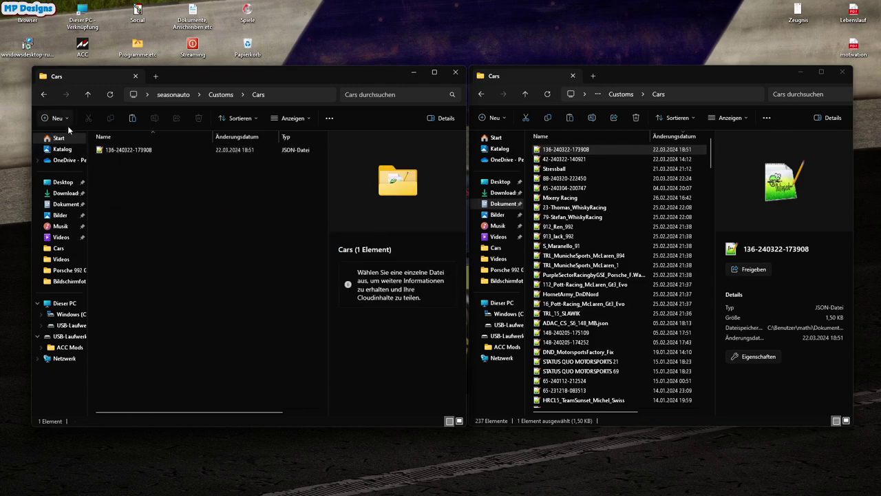
double_click(132, 150)
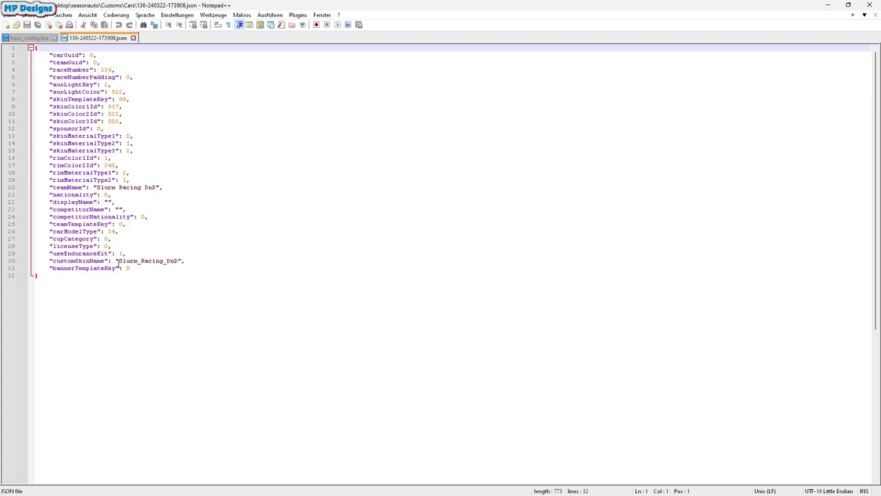
left_click(870, 5)
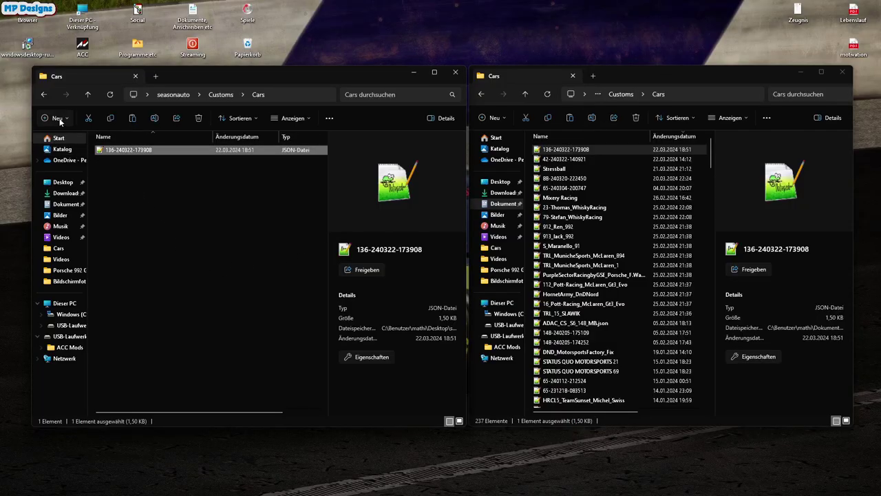
left_click(41, 100)
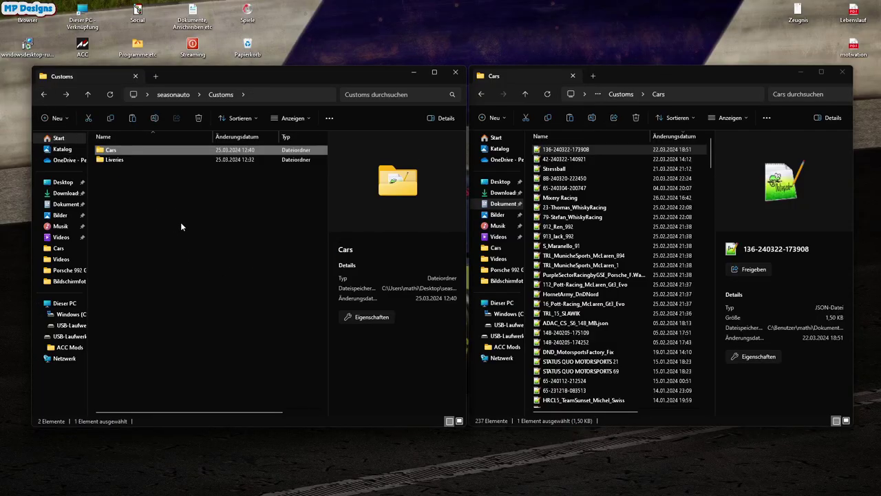
Copy the brenne1 folder from the Assetto Corsa Competizione Liveries folder into seasonauto's Liveries folder.
left_click(481, 93)
double_click(558, 179)
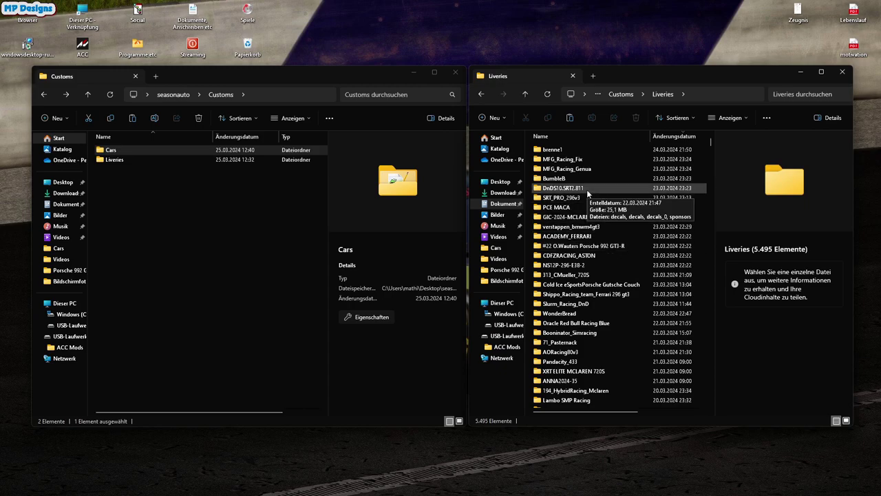
right_click(555, 150)
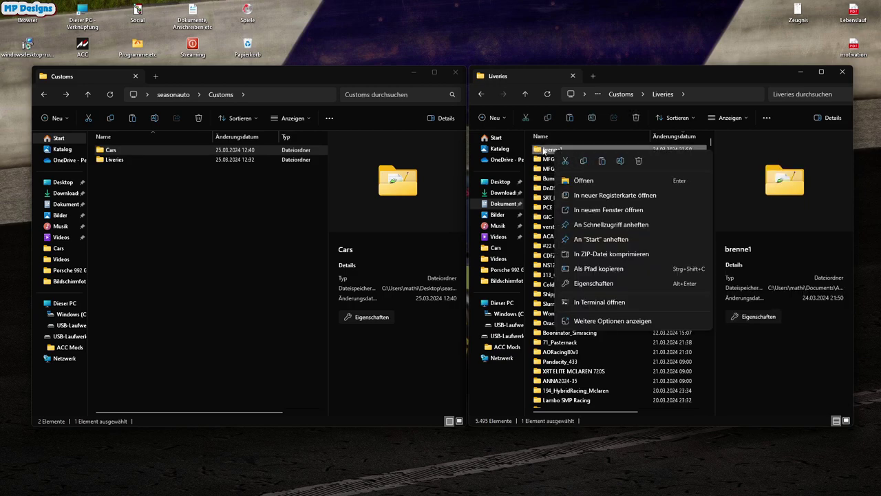
left_click(584, 161)
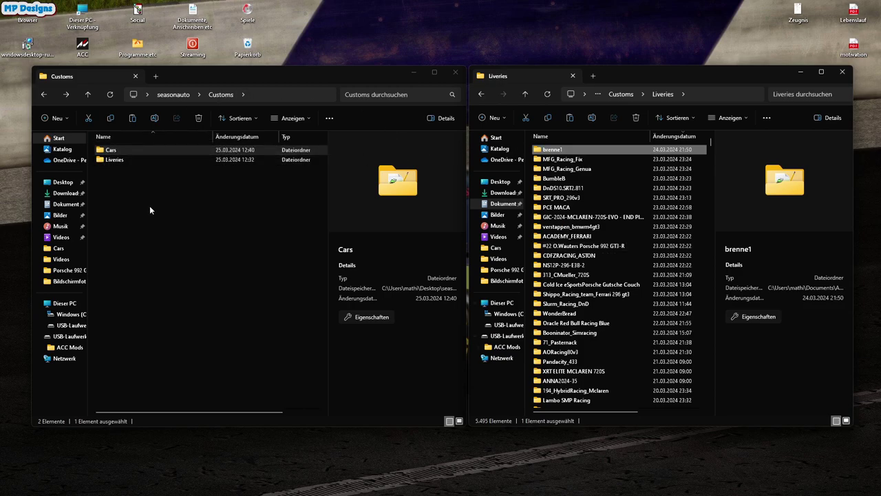
double_click(120, 161)
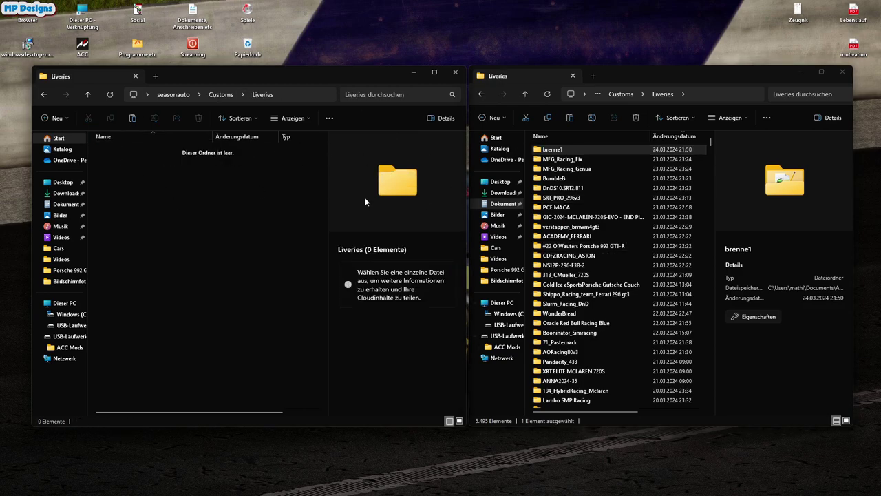
right_click(107, 206)
left_click(119, 217)
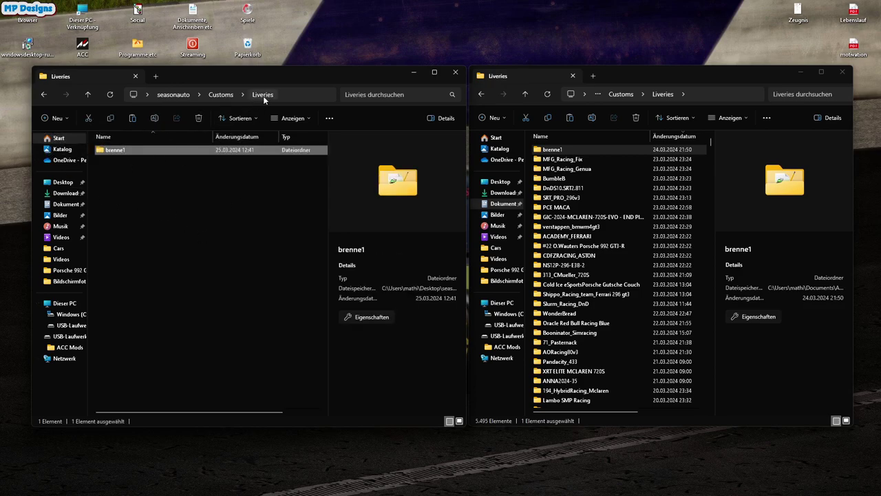
Check the contents of seasonauto's Cars folder, then return to the seasonauto folder and close both Explorer windows.
left_click(45, 96)
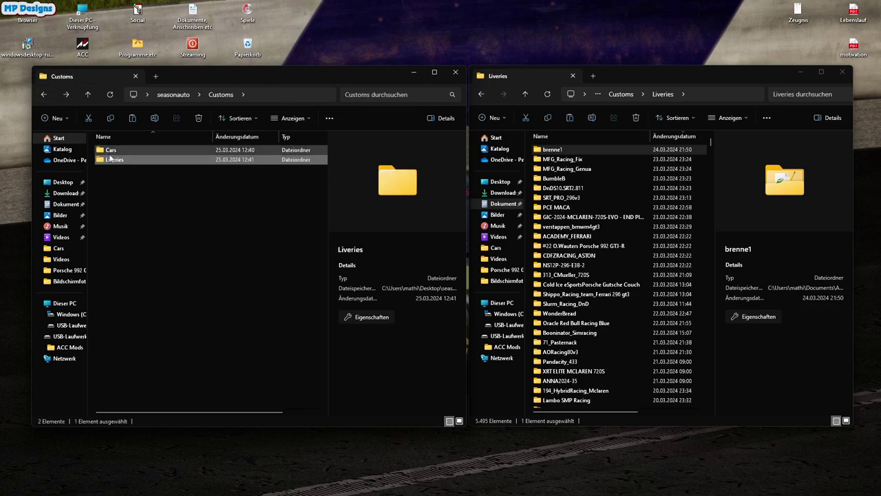
double_click(113, 149)
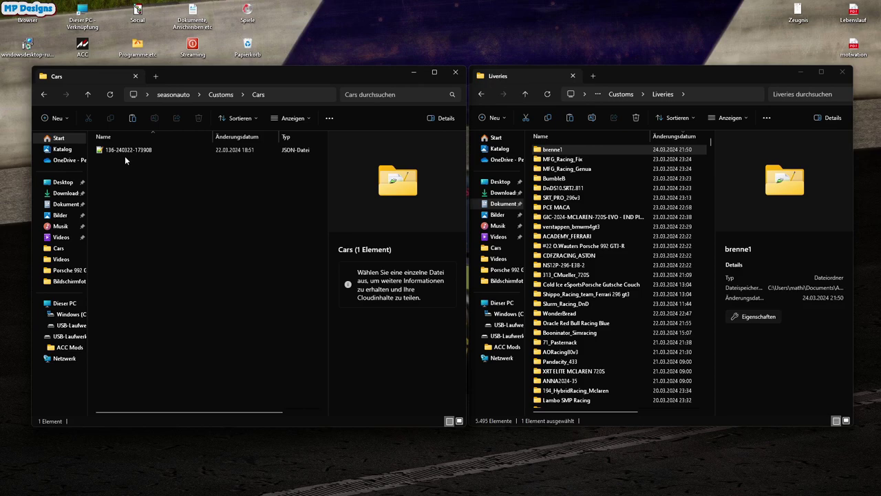
left_click(44, 95)
left_click(44, 95)
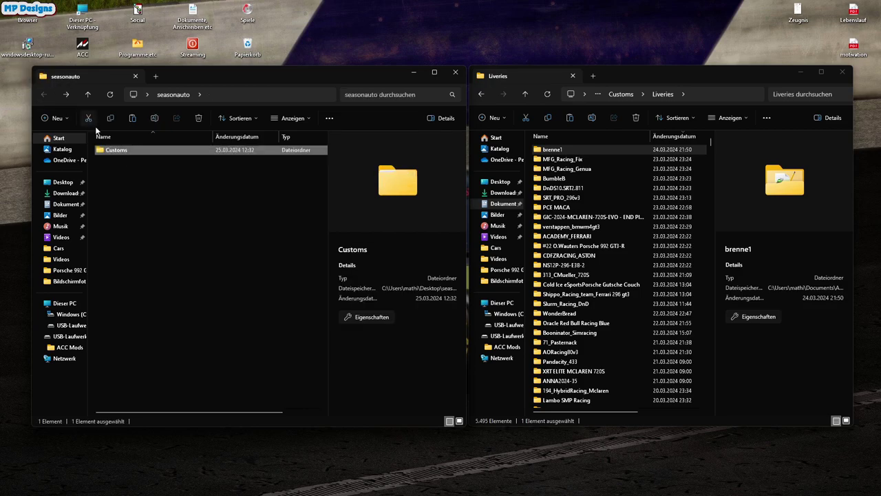
left_click(455, 72)
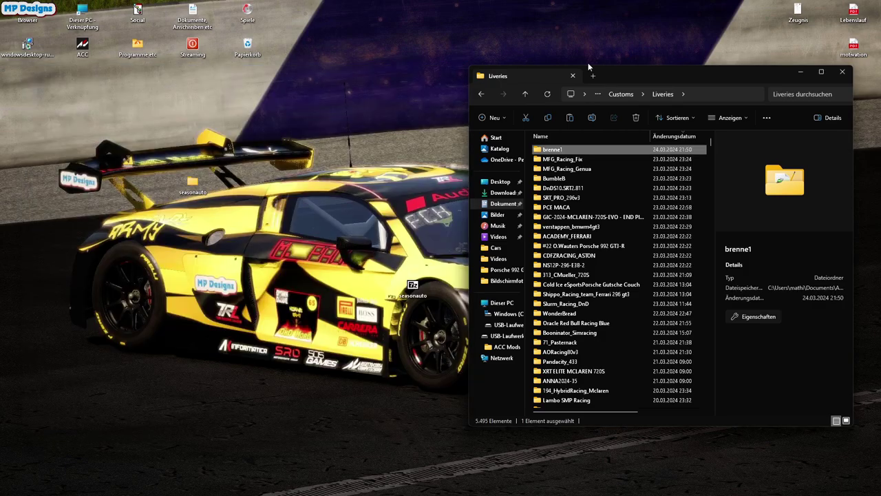
left_click(842, 73)
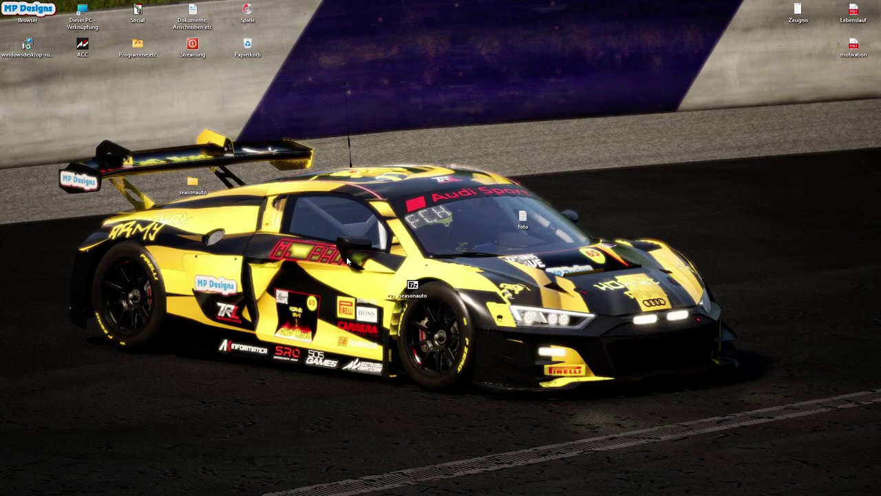
Remove the existing seasonauto archive from the desktop and move the seasonauto folder onto the roof of the wallpaper car.
right_click(413, 289)
key("Escape")
left_click_drag(413, 286, 358, 183)
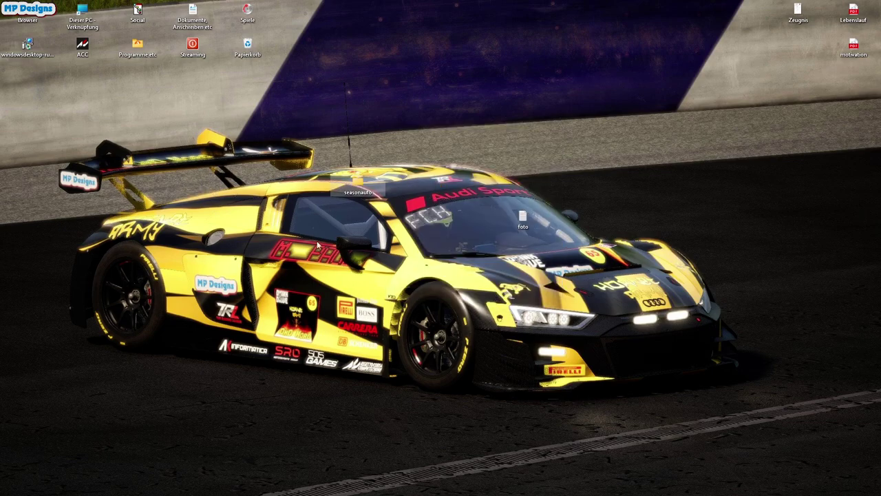
Review the seasonauto folder's structure down to Customs/Cars, then close its window.
double_click(353, 185)
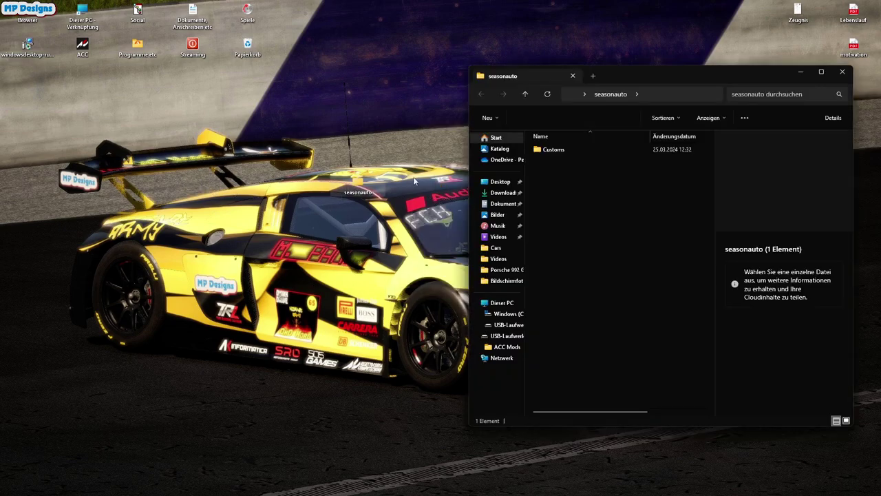
double_click(556, 149)
double_click(556, 151)
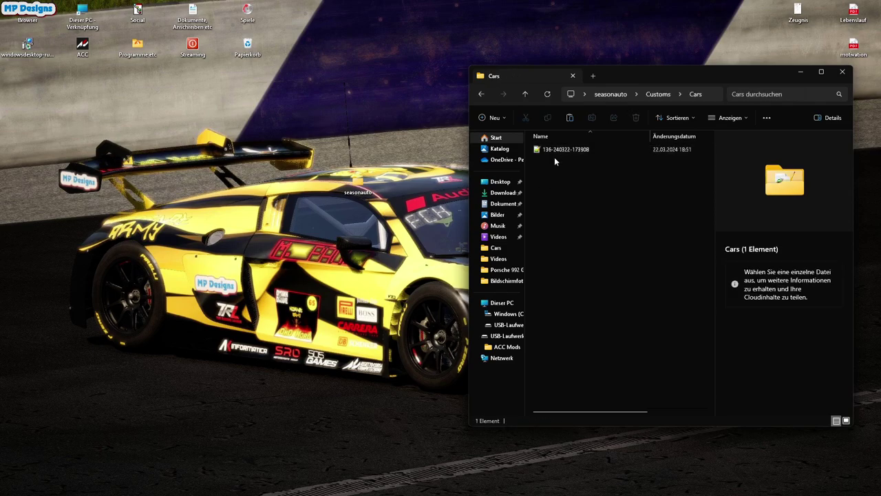
left_click(484, 95)
left_click(484, 95)
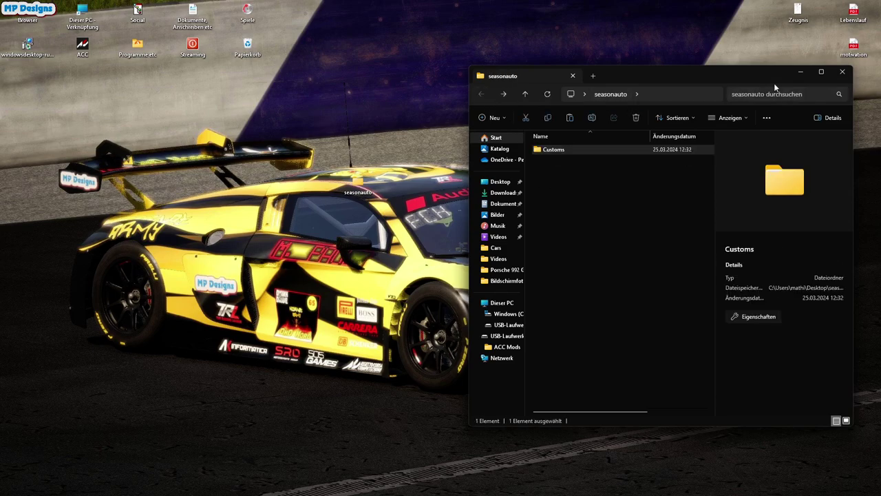
left_click(842, 72)
Compress the seasonauto folder into a ZIP file and place the archive diagonally below the folder on the desktop.
right_click(359, 184)
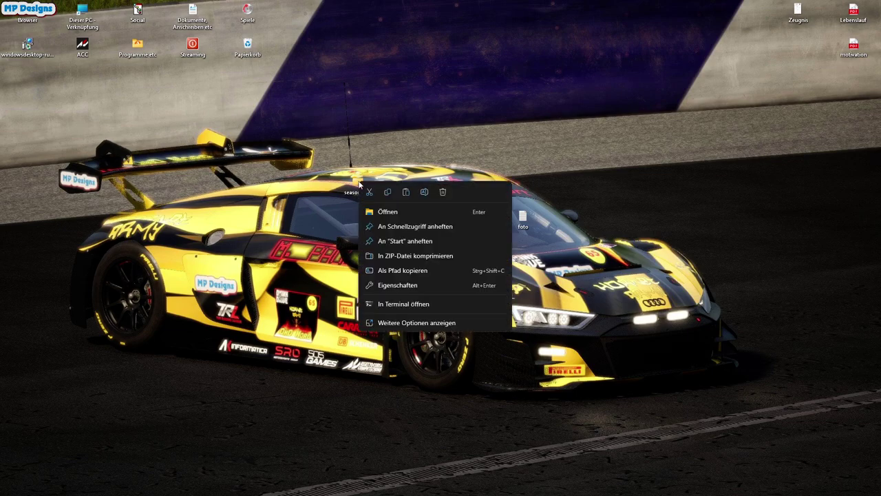
left_click(415, 255)
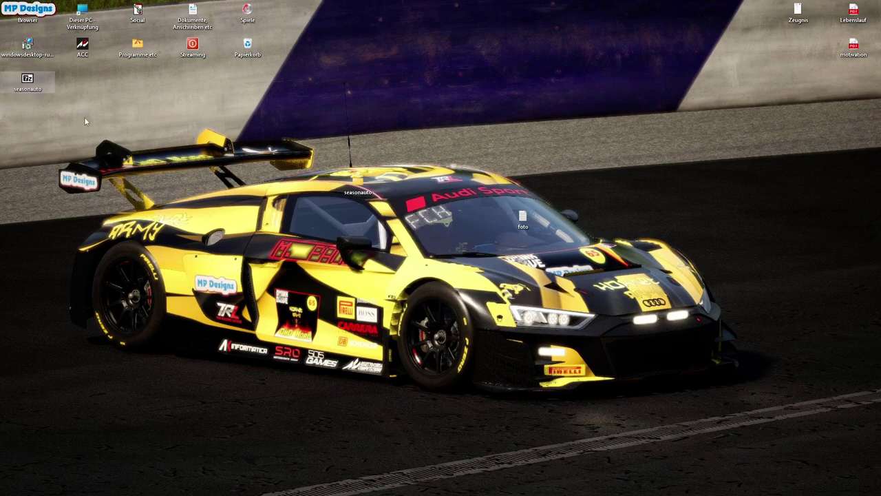
left_click_drag(27, 79, 412, 183)
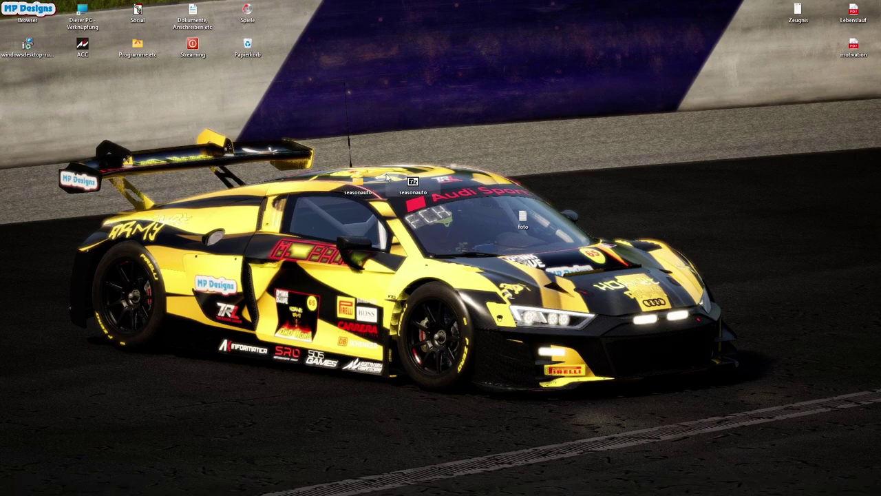
left_click_drag(413, 183, 415, 219)
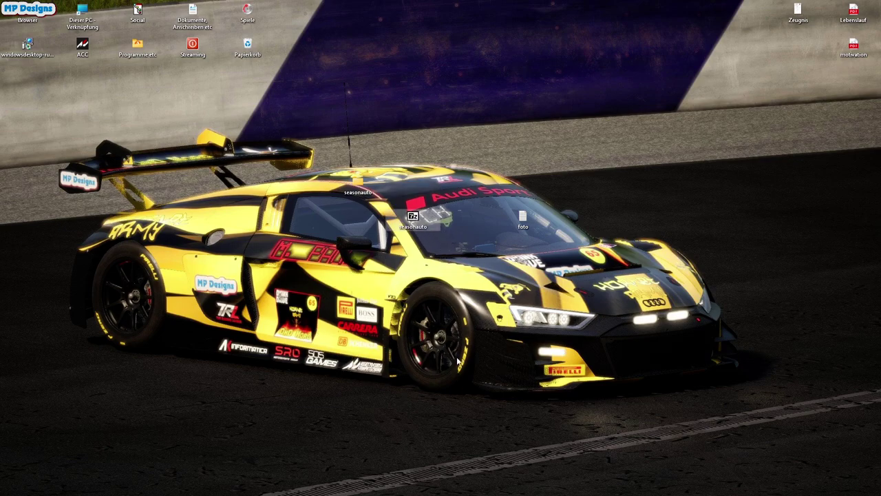